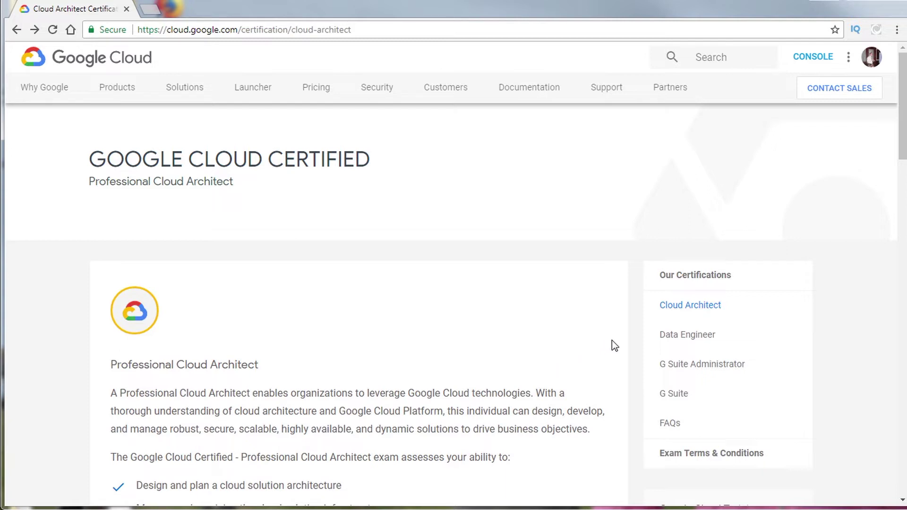
scroll(612, 340, "down", 2)
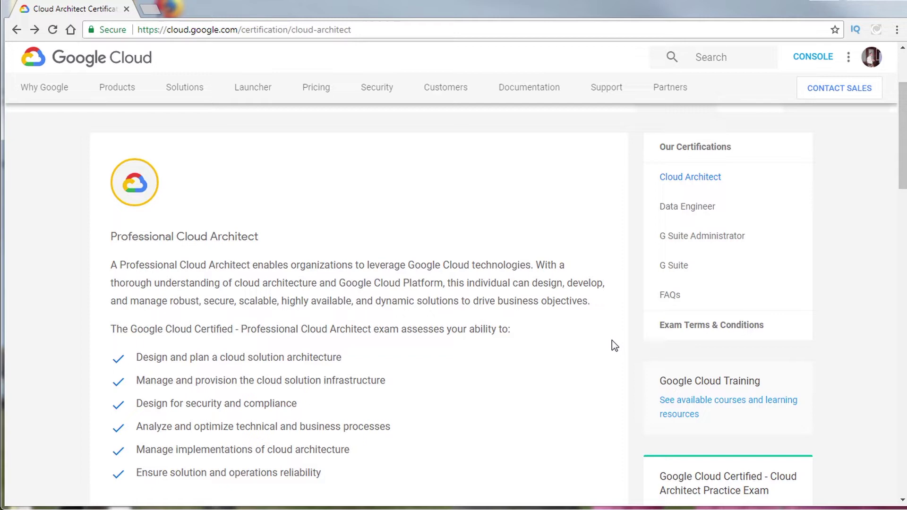
scroll(612, 341, "down", 1)
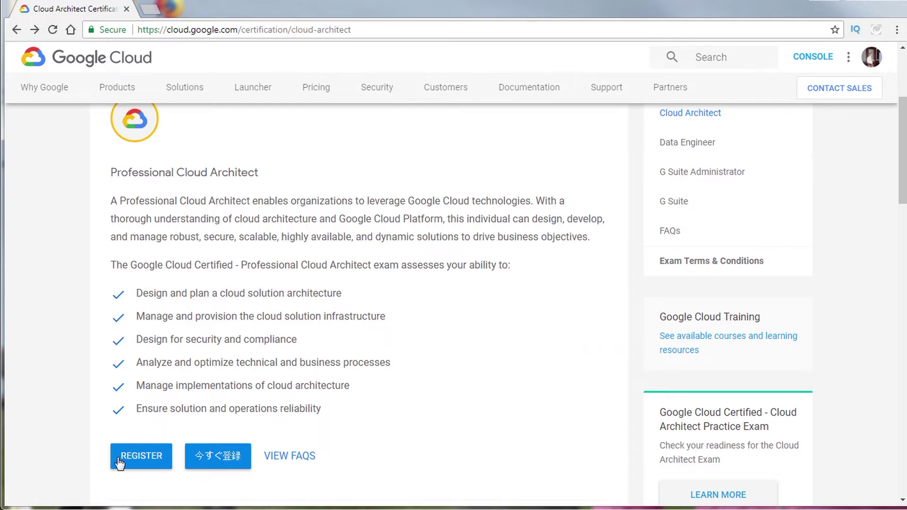
scroll(122, 464, "down", 2)
scroll(134, 439, "down", 2)
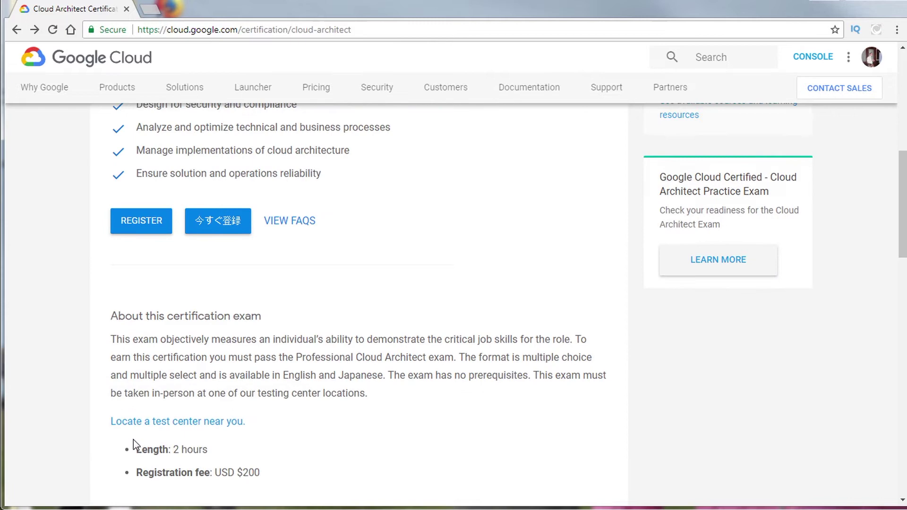
scroll(140, 408, "down", 2)
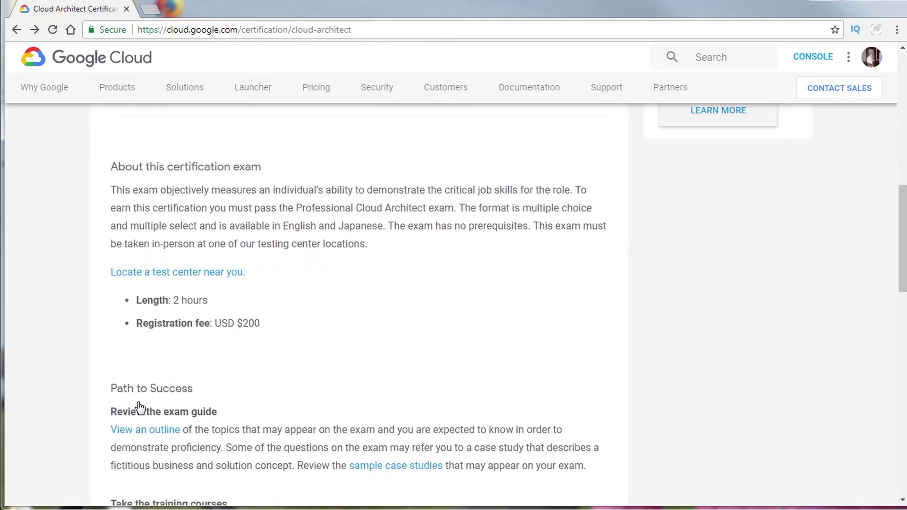
Open the Cloud Architect exam guide outline from the 'View an outline' link.
left_click(137, 431)
scroll(405, 374, "up", 4)
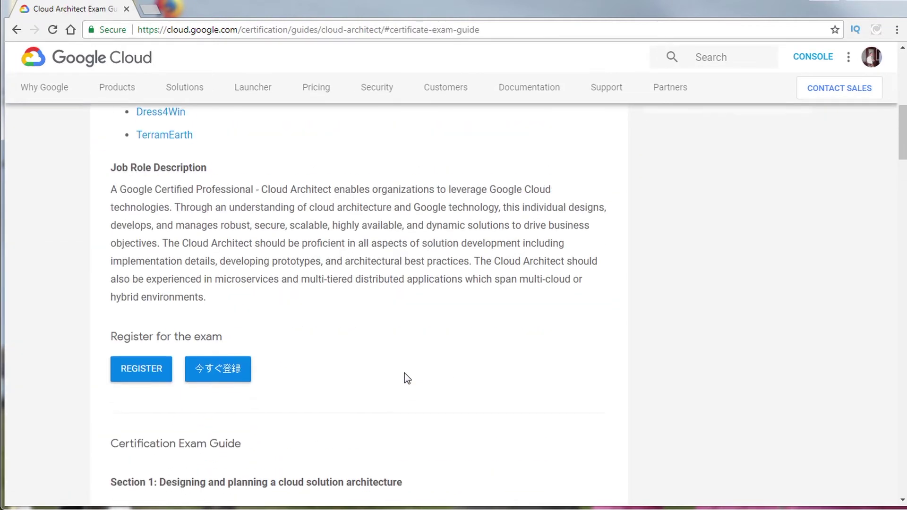
scroll(405, 374, "up", 2)
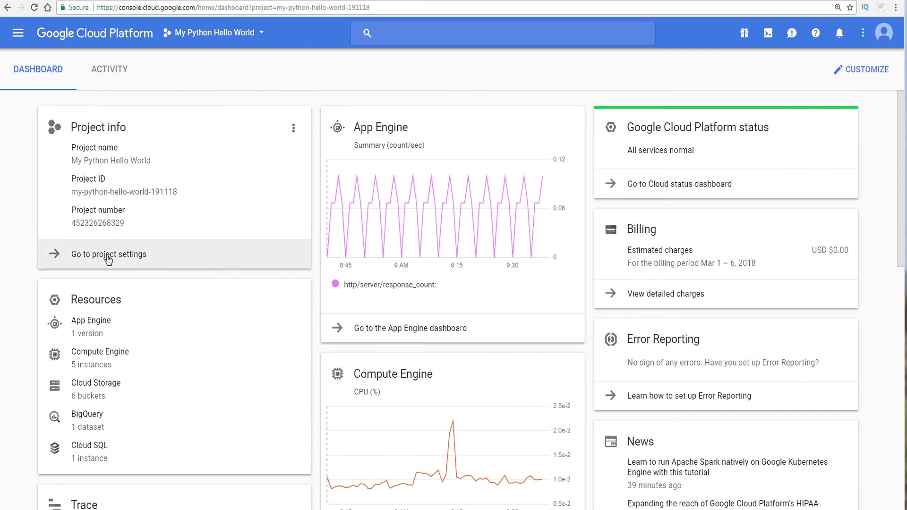
Go from the My Python Hello World project settings to App Engine > Dashboard.
left_click(107, 258)
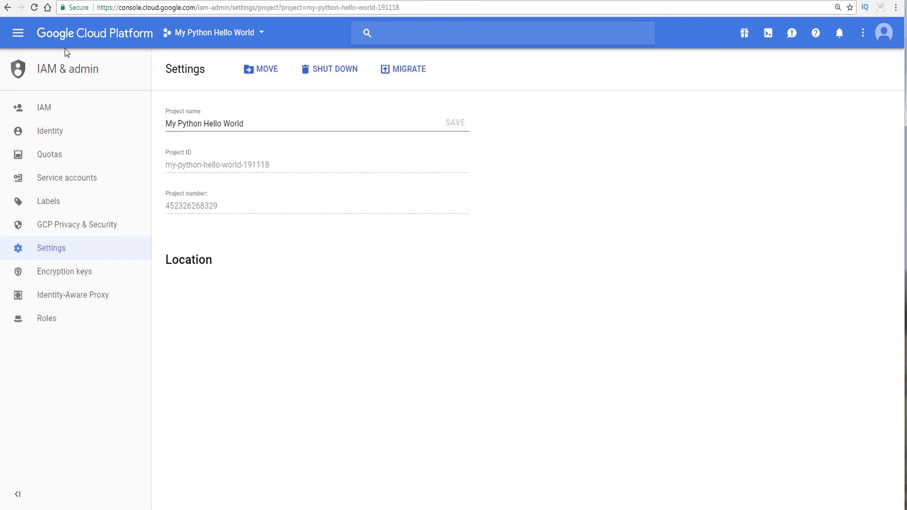
left_click(18, 33)
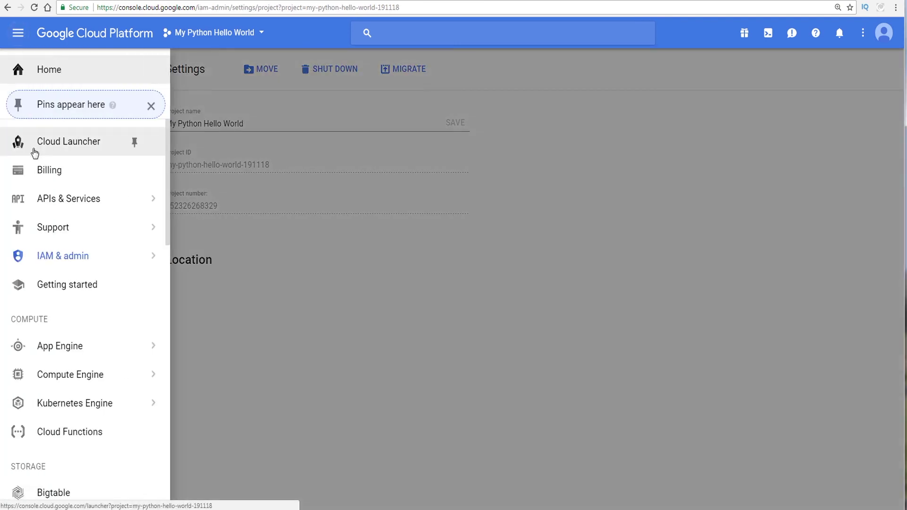
left_click(60, 346)
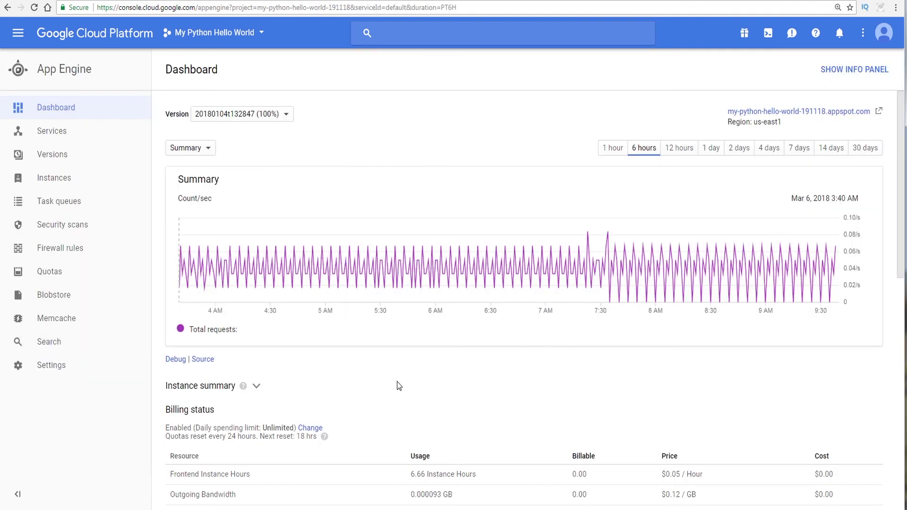
scroll(397, 385, "down", 3)
scroll(688, 134, "up", 3)
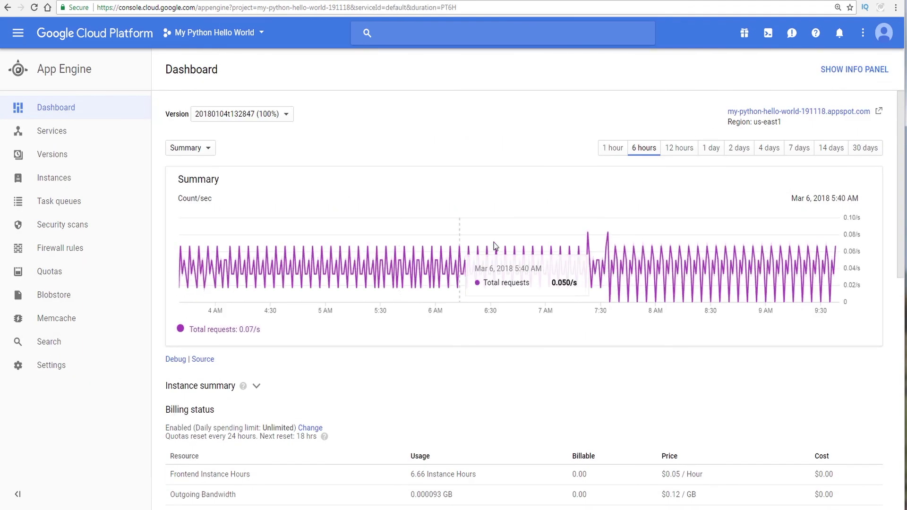
scroll(496, 245, "down", 3)
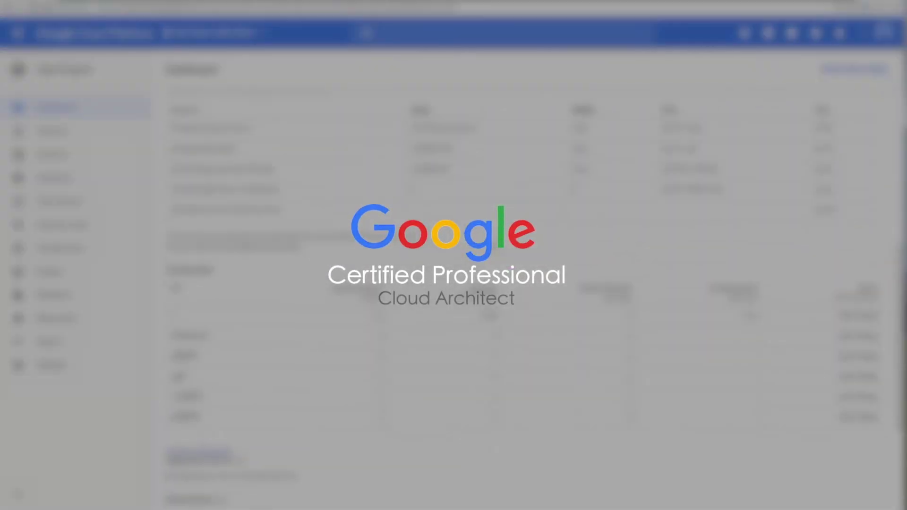